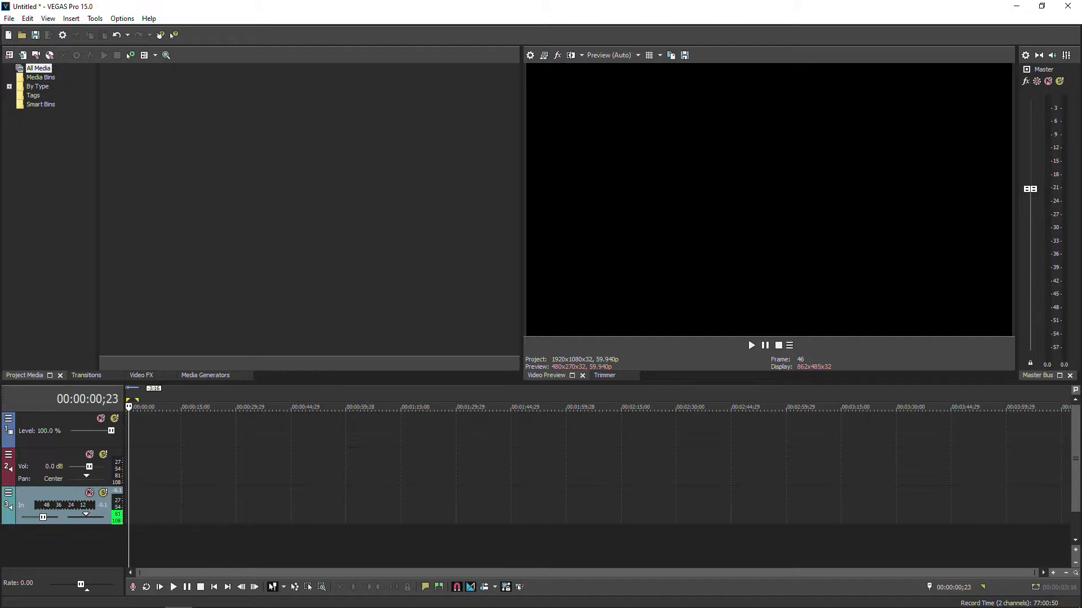
Close the Project Media, Transitions, Video FX and Media Generators windows.
click(60, 376)
click(52, 375)
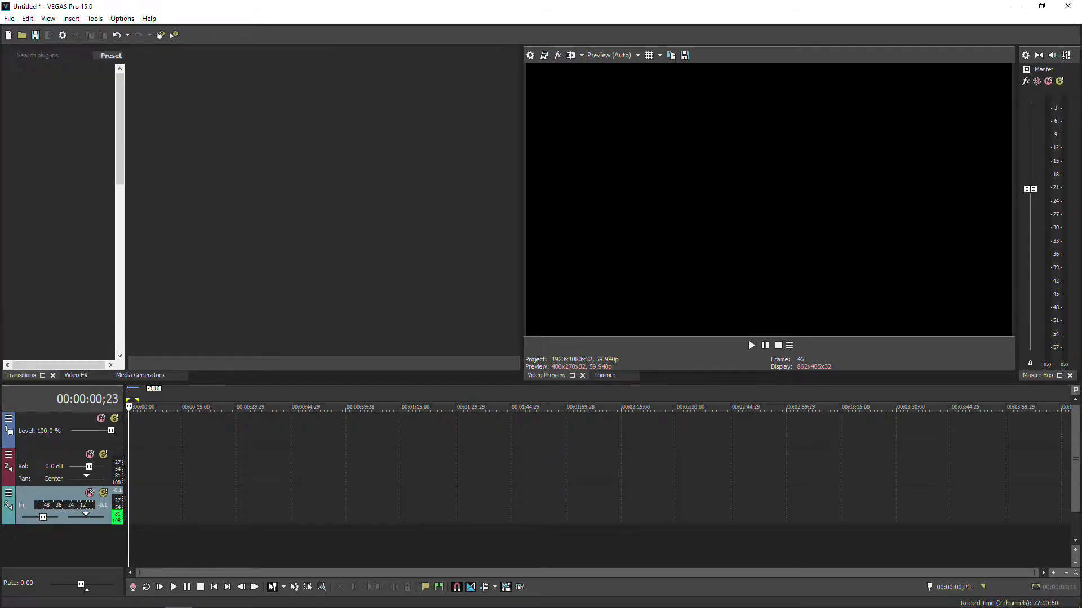
click(48, 375)
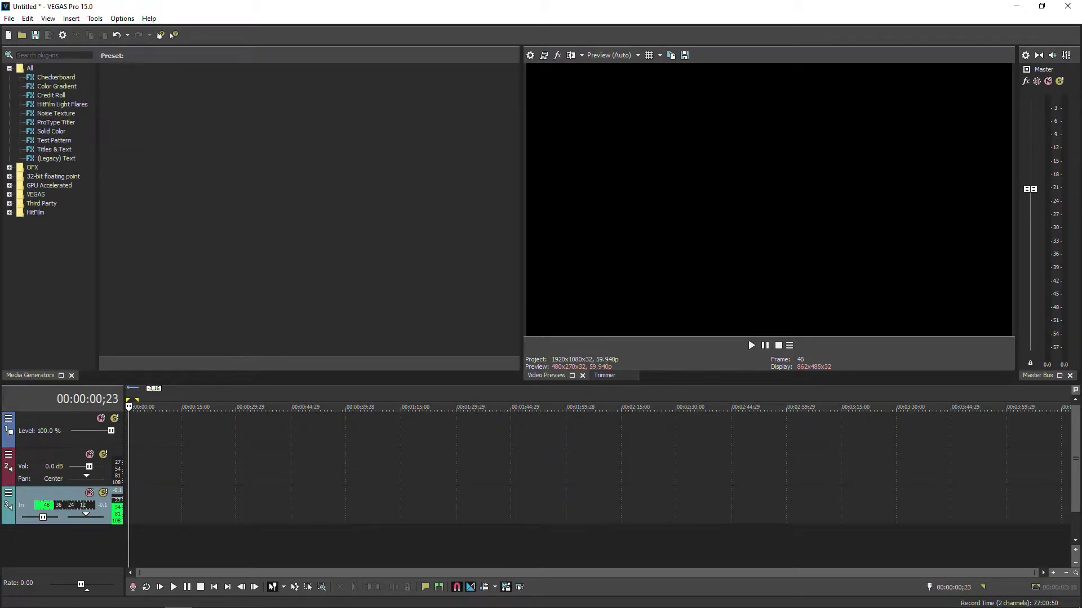
click(72, 375)
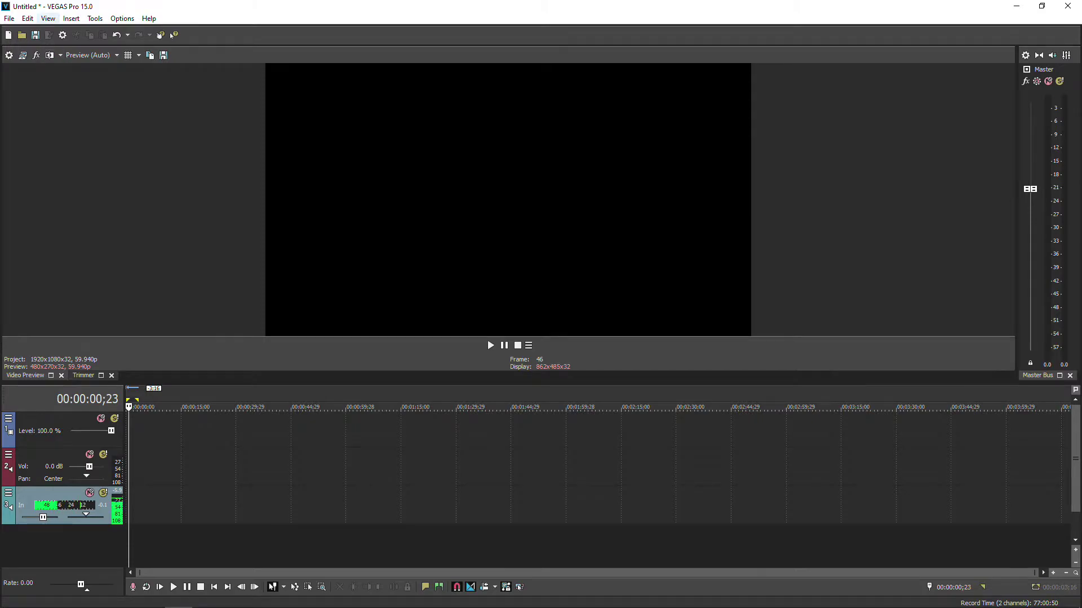
Look through the list of windows that can be shown or hidden in the workspace.
click(48, 18)
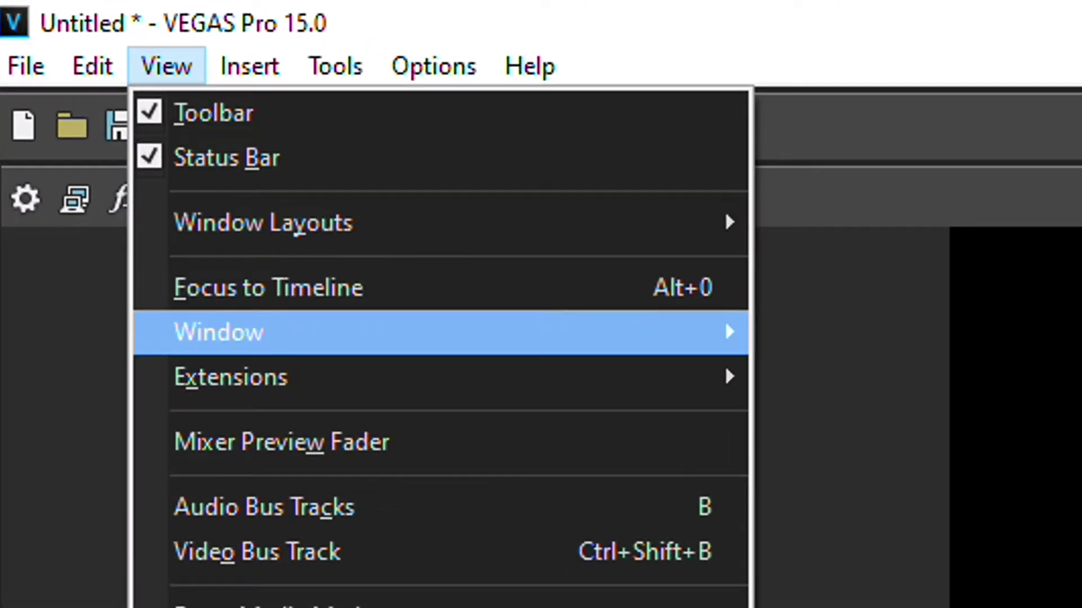
mouse_move(725, 319)
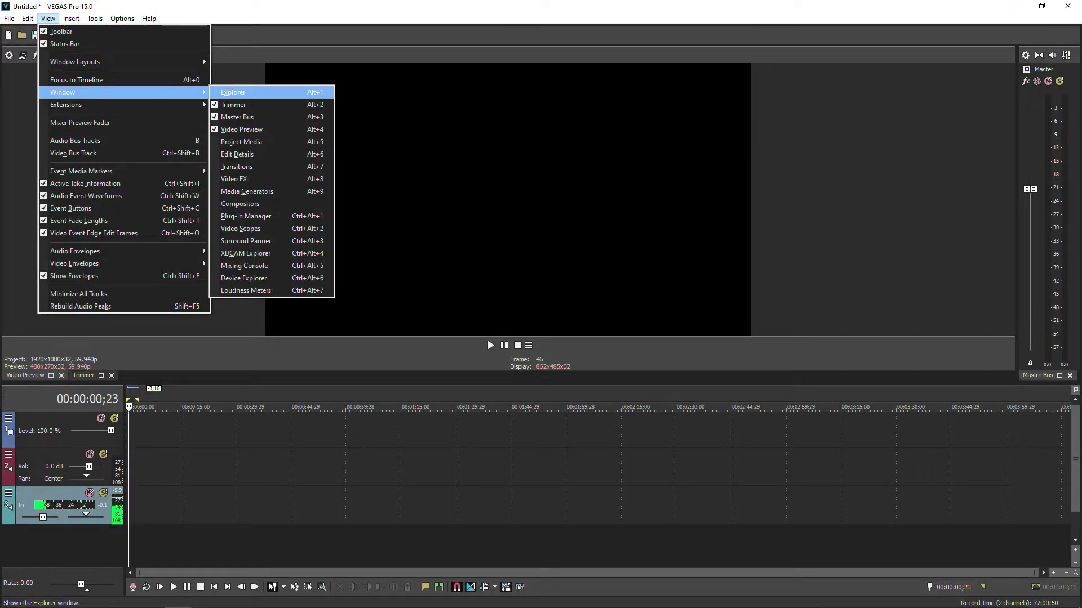
key(Down)
key(Down)
key(Down)
key(Down)
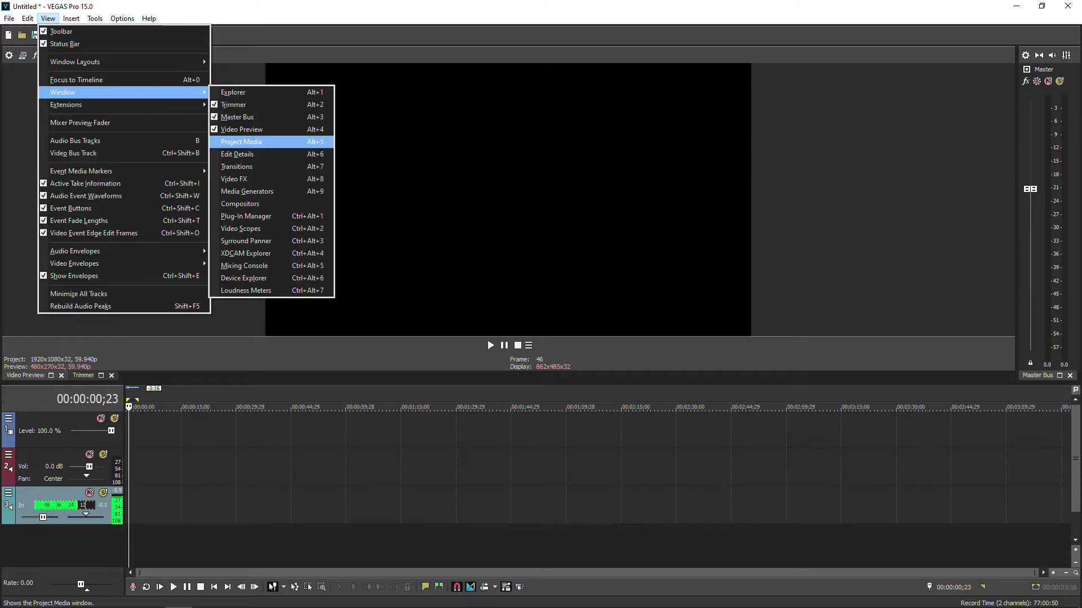
key(Down)
key(Down)
key(Down)
key(Down)
key(Down)
key(Down)
key(Down)
key(Down)
key(Down)
key(Down)
key(Down)
key(Down)
key(Up)
key(Up)
key(Up)
key(Up)
key(Up)
key(Up)
key(Up)
key(Up)
key(Up)
key(Up)
key(Up)
key(Up)
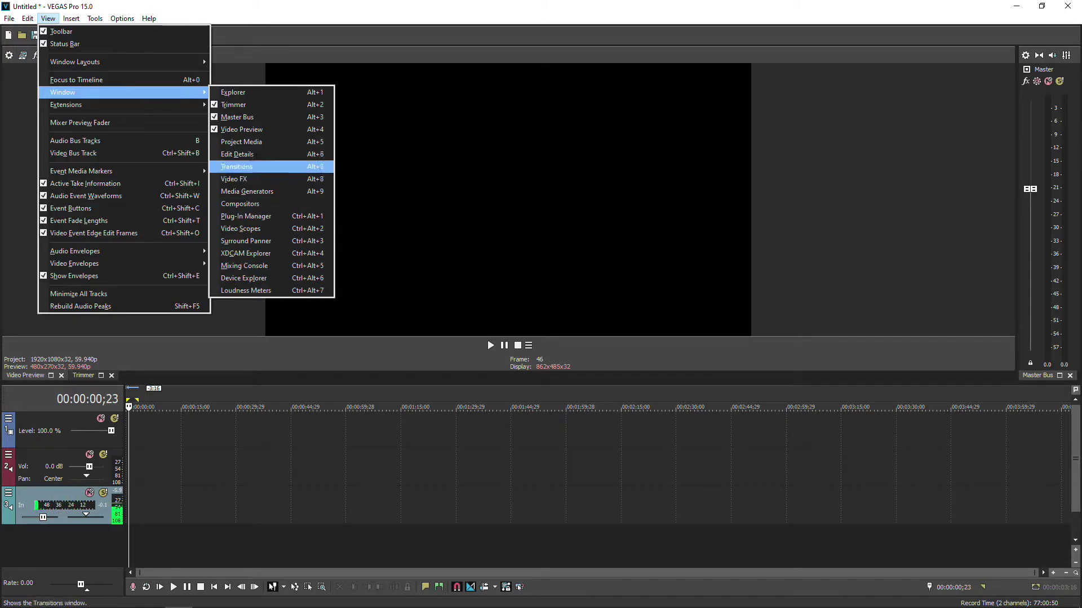
Reopen the closed Project Media window.
key(Down)
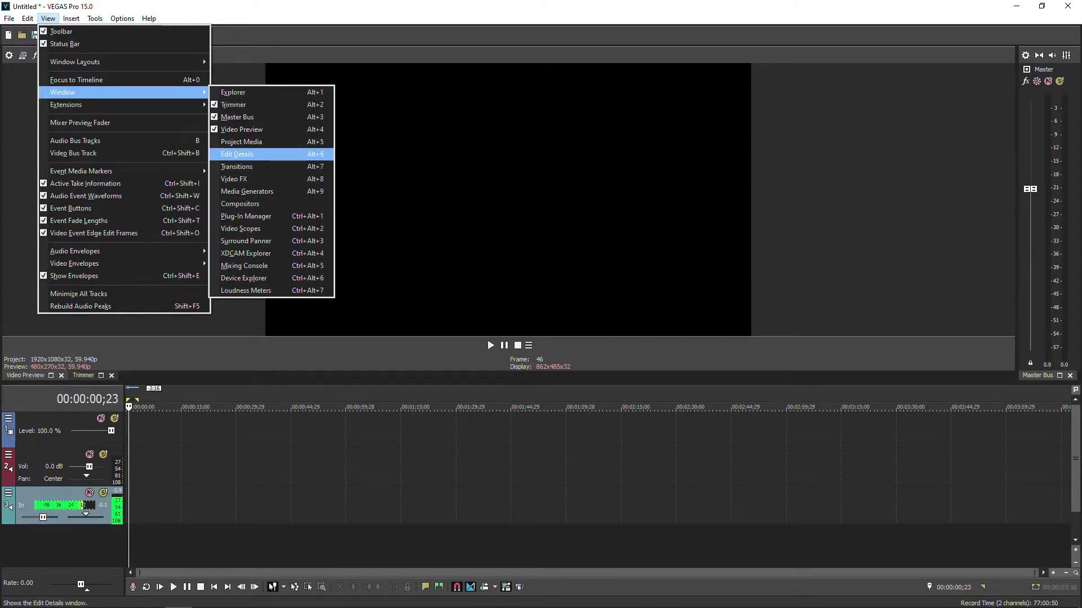
key(Up)
key(Return)
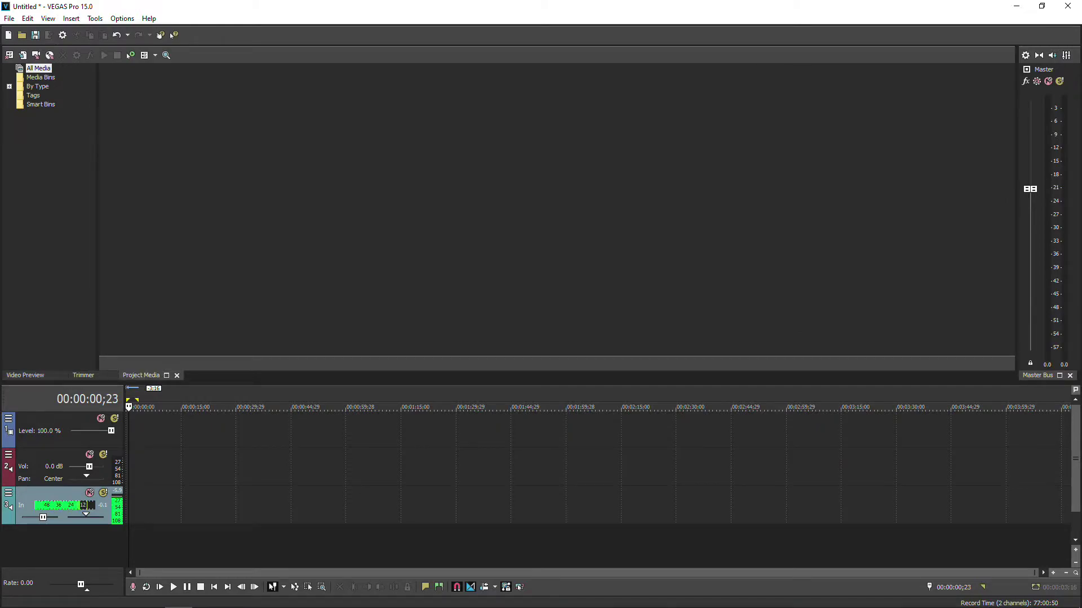
Reopen the Transitions window so it joins the docked window group.
key(alt+v)
key(w)
key(Right)
key(Down)
key(Down)
key(Down)
key(Down)
key(Down)
key(Down)
key(Return)
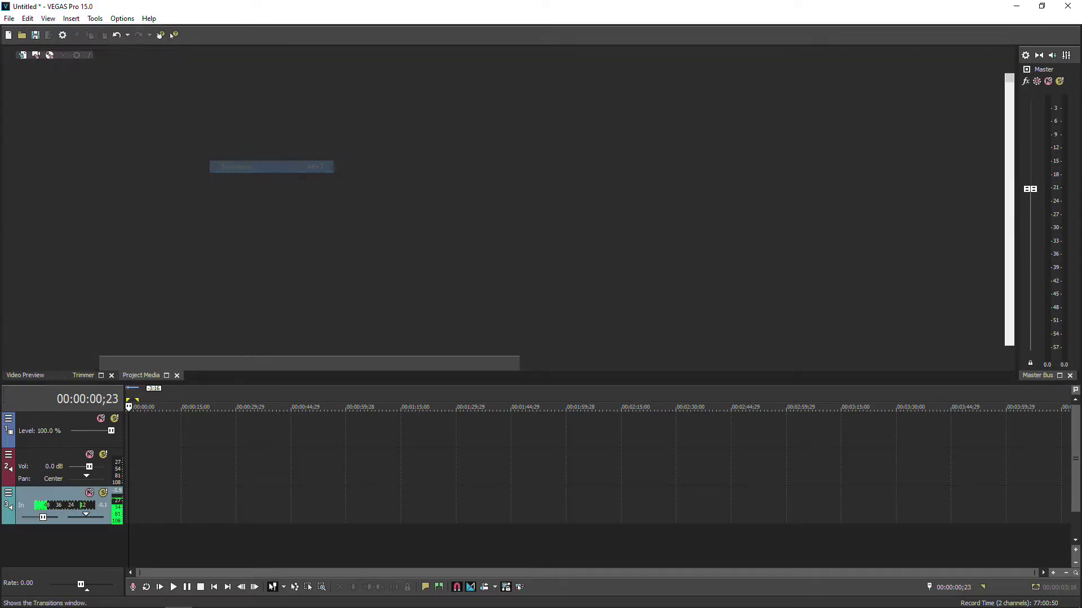
key(alt+e)
key(Down)
key(Up)
key(Down)
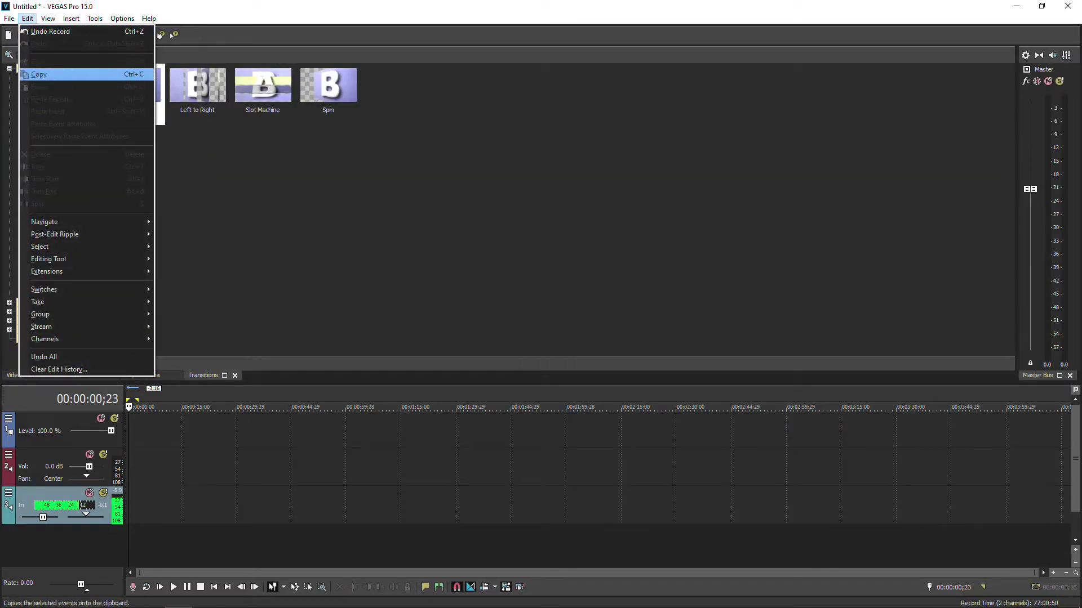
key(Escape)
key(Escape)
Reopen the Video FX window in the same docked window group.
key(alt+v)
key(Escape)
click(48, 19)
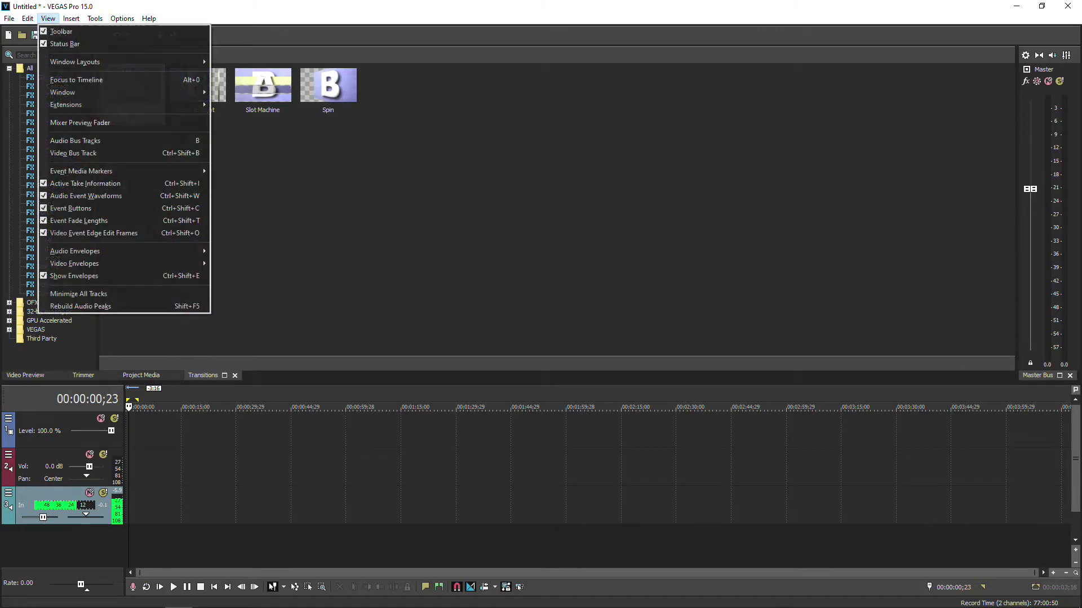
click(243, 178)
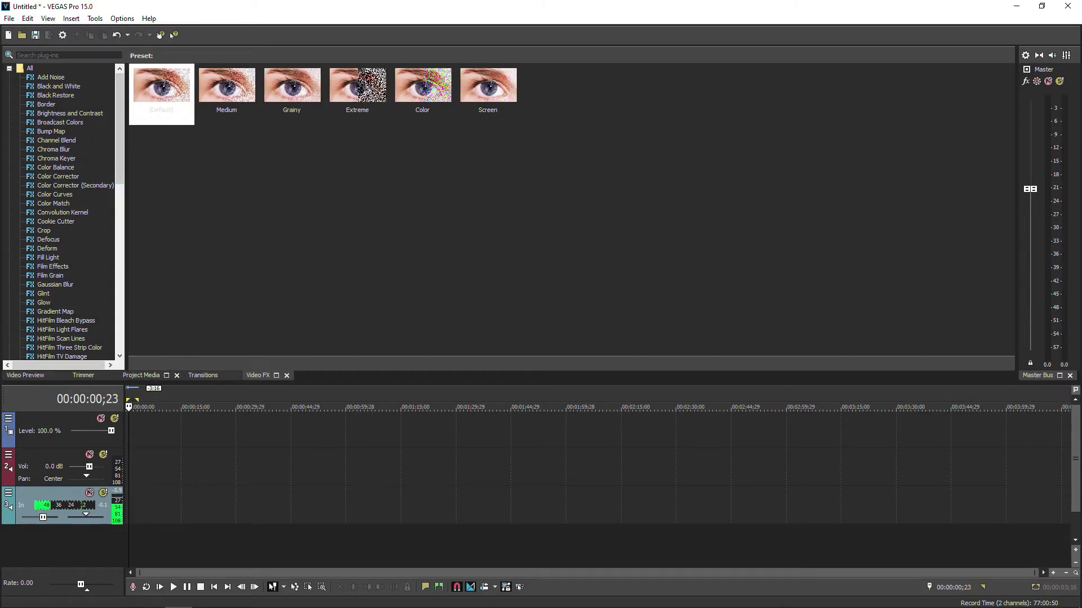
Dock the Video Preview in its own pane beside the Master Bus and add the Trimmer to that pane as a tab.
click(25, 375)
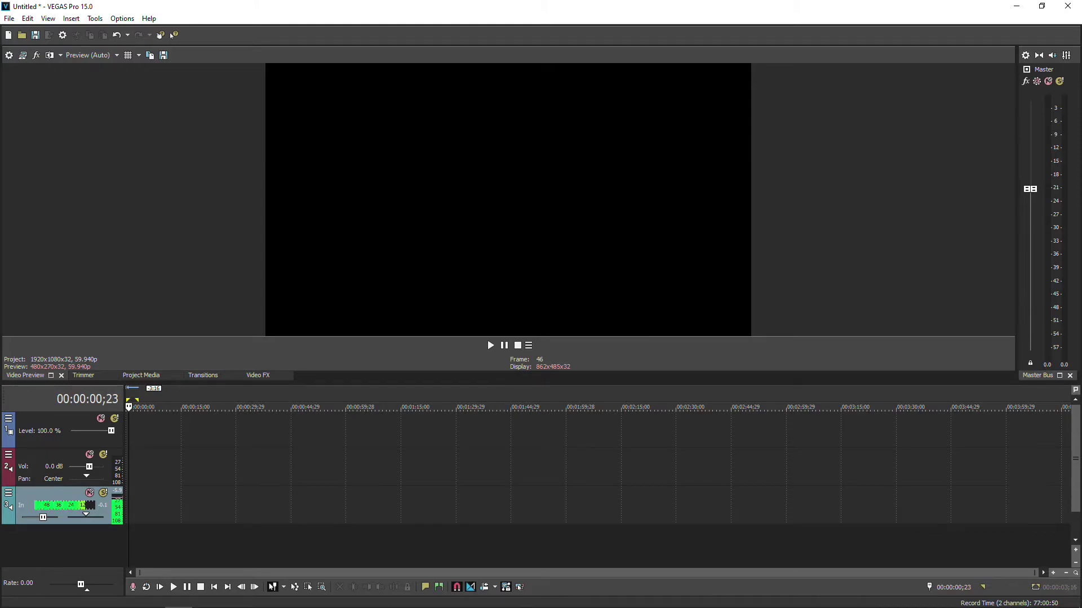
drag(26, 375, 601, 60)
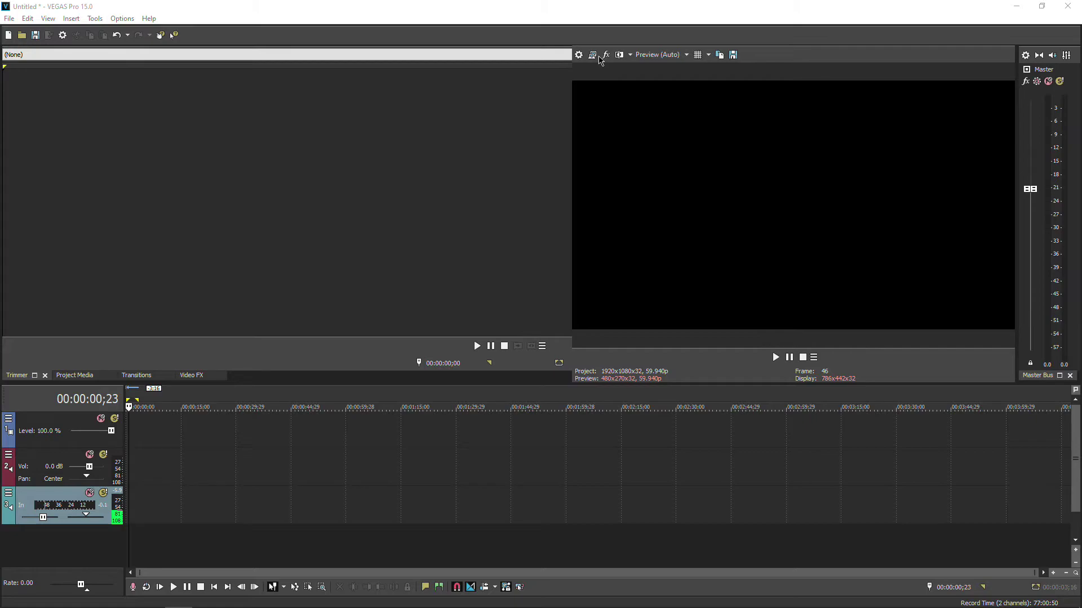
drag(600, 60, 600, 60)
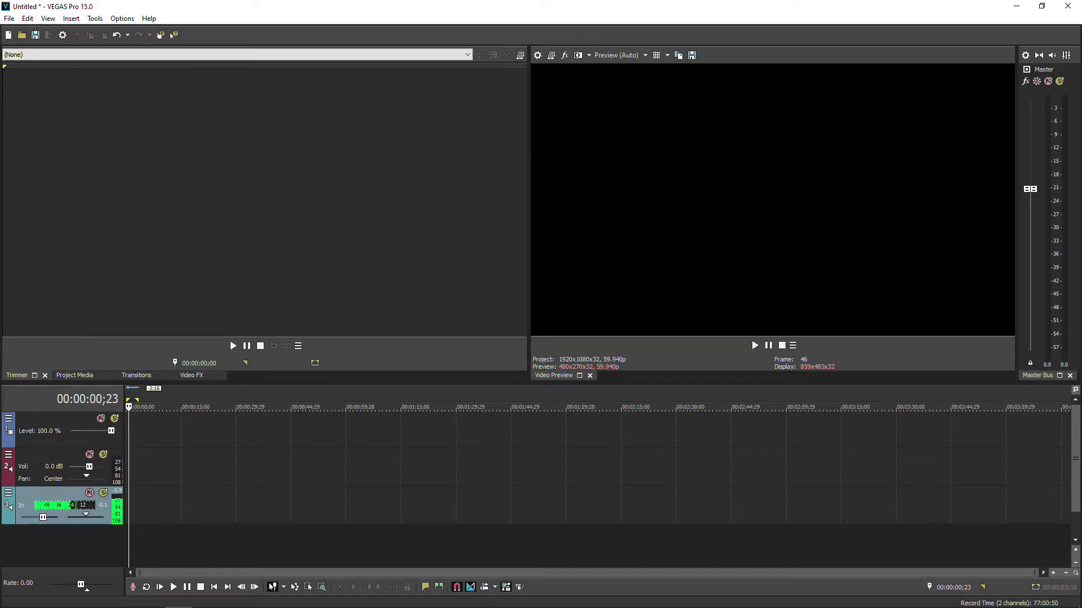
drag(17, 375, 539, 67)
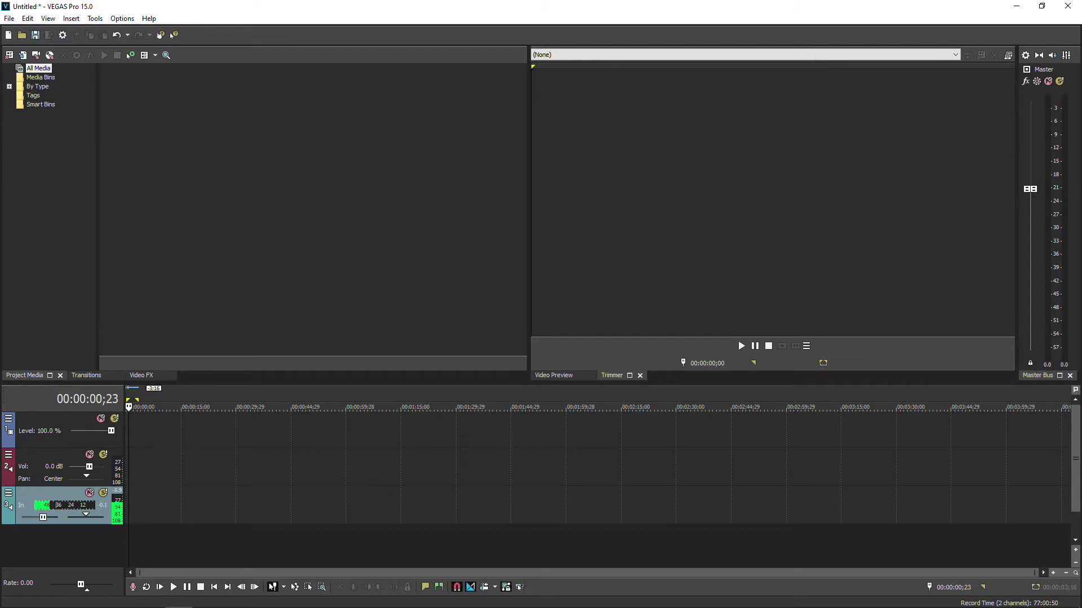
Switch through the Transitions and Video FX windows to view their contents.
key(alt+6)
key(alt+7)
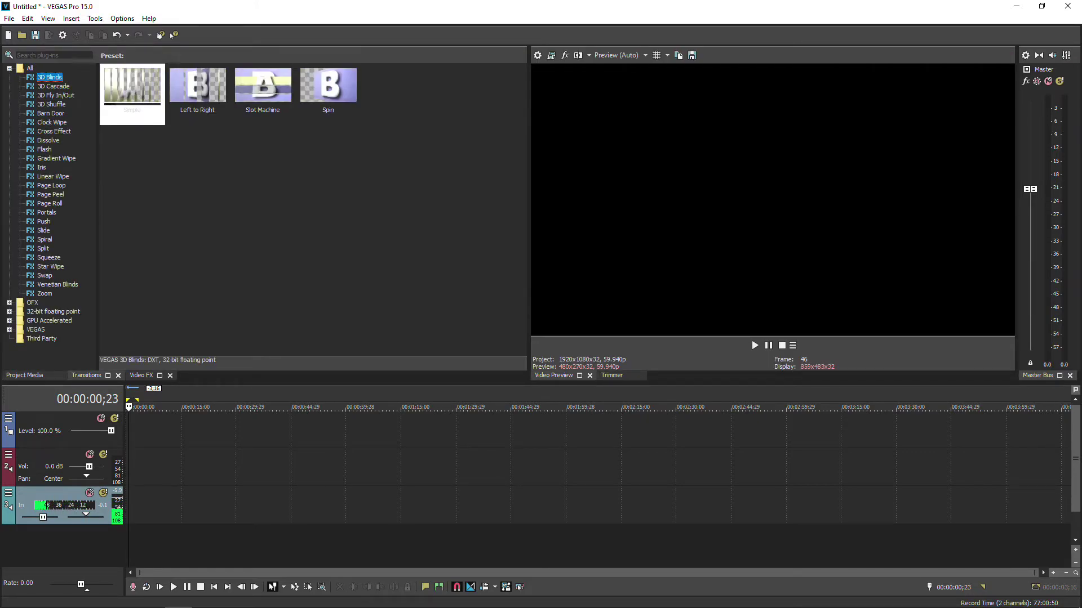
key(alt+8)
key(Down)
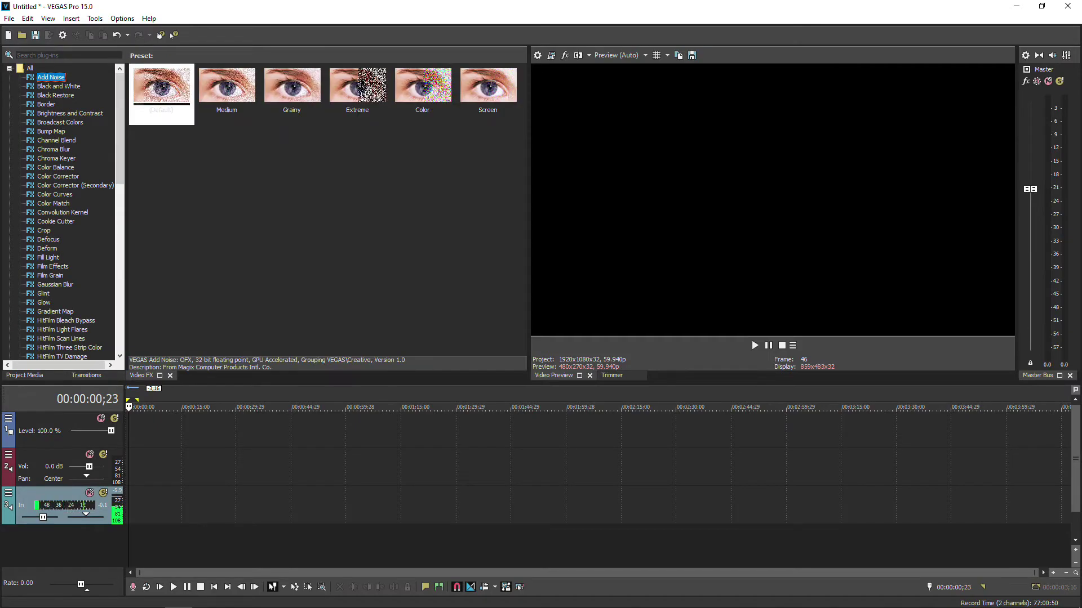
key(alt+1)
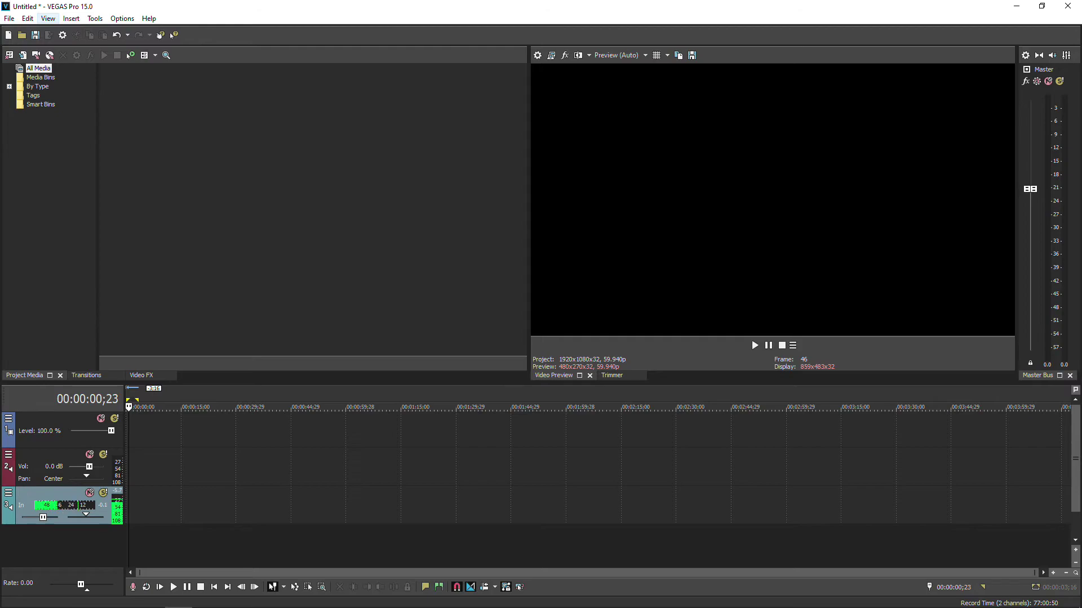
Bring the Project Media window into focus.
click(48, 18)
mouse_move(84, 92)
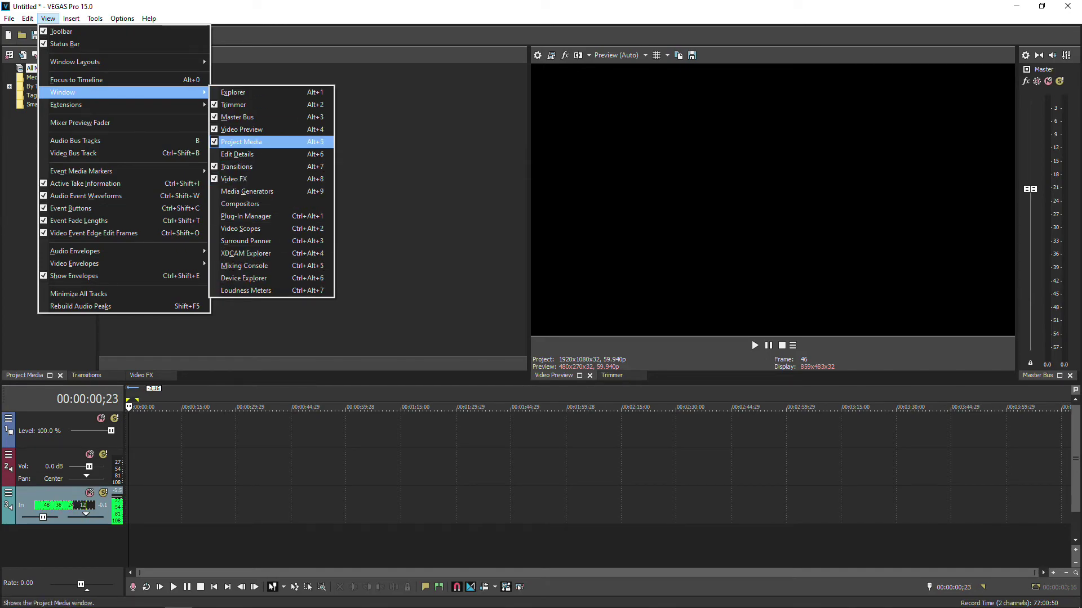
key(Return)
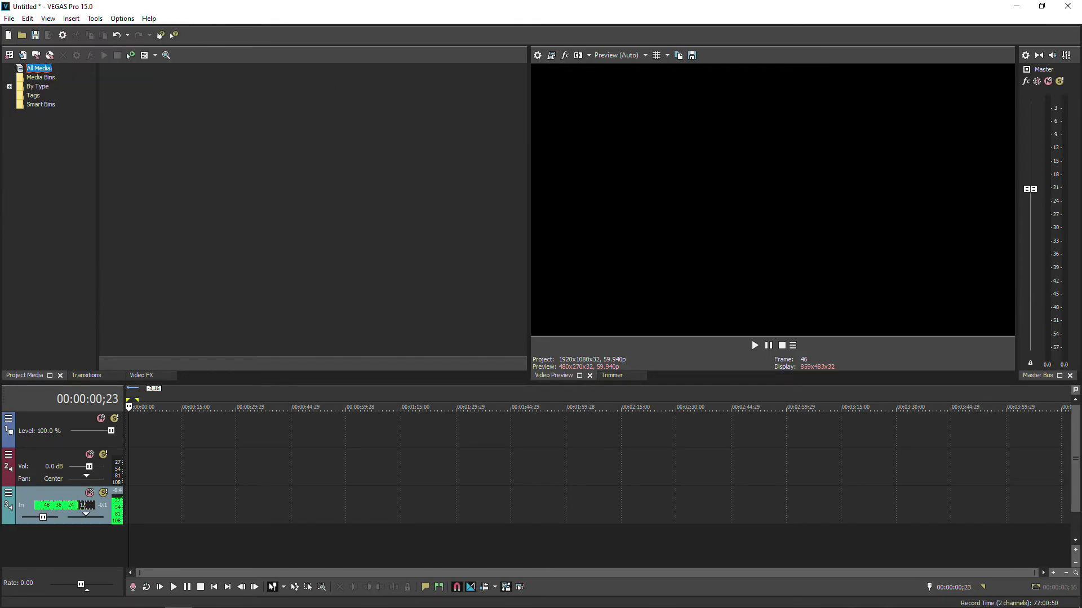